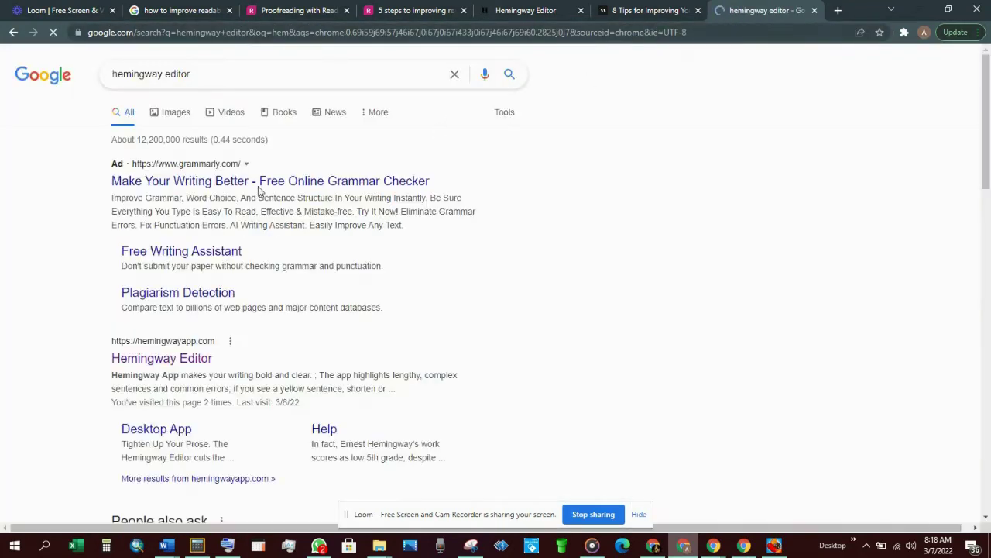
- Scroll down through the loaded sample text with its Grade 6 readability highlights
{"action": "scroll", "coordinate": [182, 354], "scroll_direction": "down", "scroll_amount": 1}
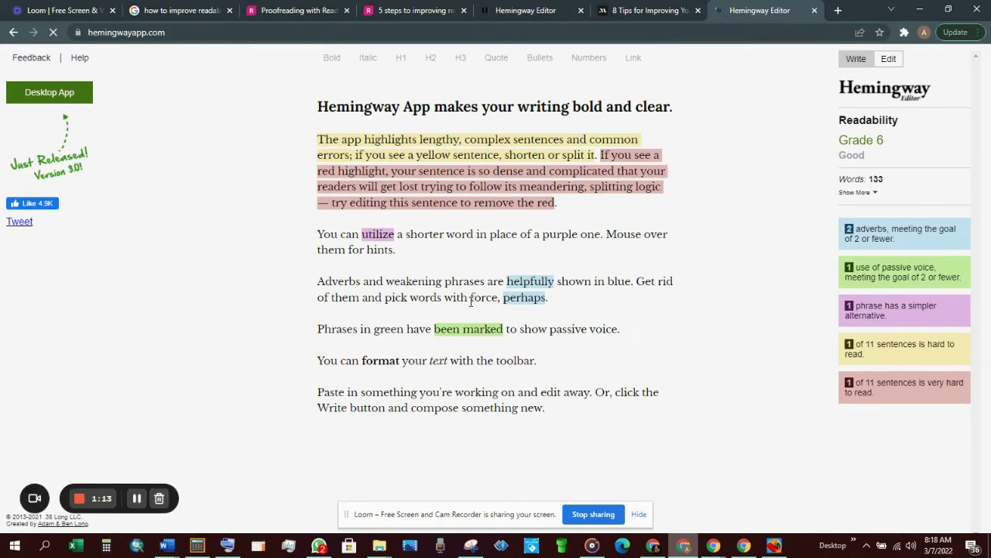
{"action": "mouse_move", "coordinate": [34, 499]}
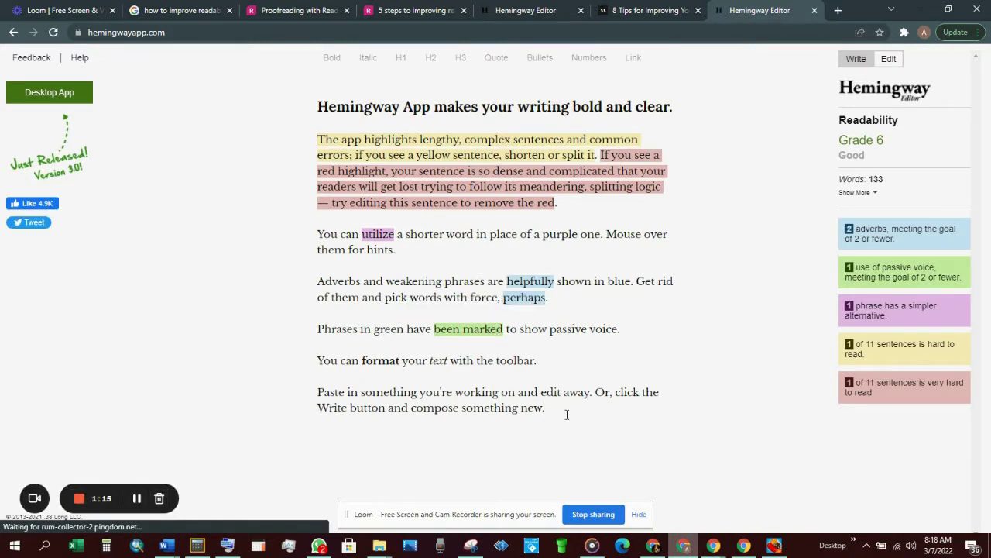
- Cut all the sample text and paste it back into the empty editor
{"action": "left_click_drag", "start_coordinate": [568, 415], "coordinate": [286, 116]}
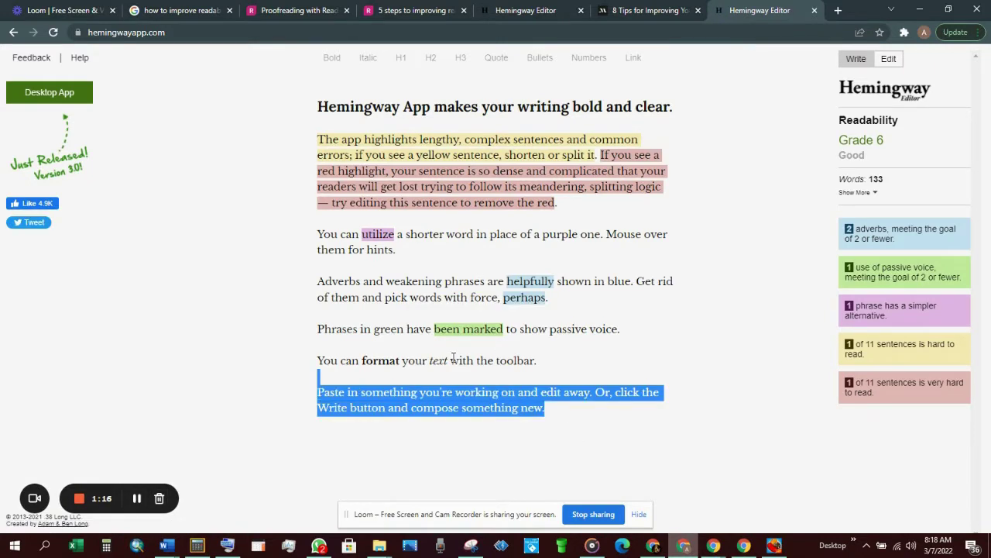
{"action": "right_click", "coordinate": [382, 152]}
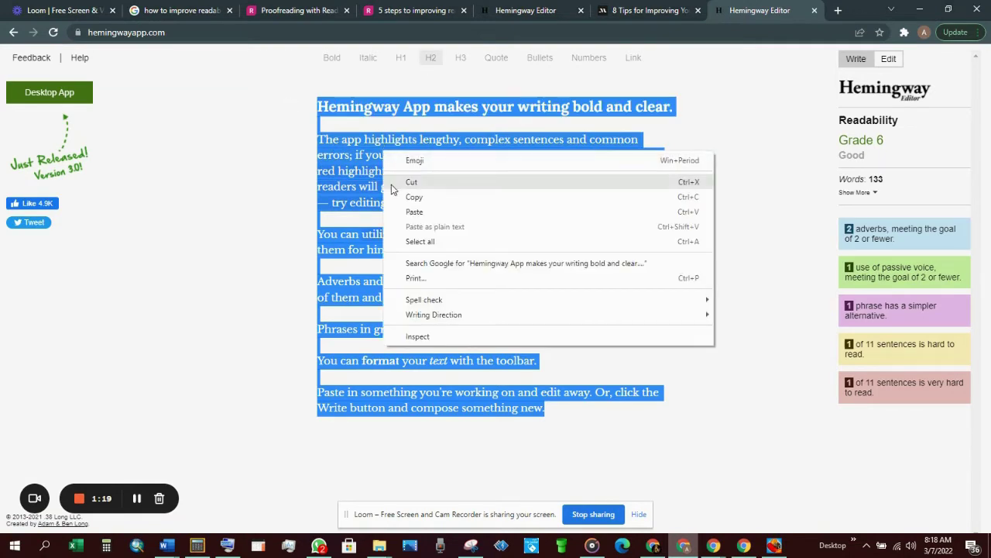
{"action": "left_click", "coordinate": [418, 184]}
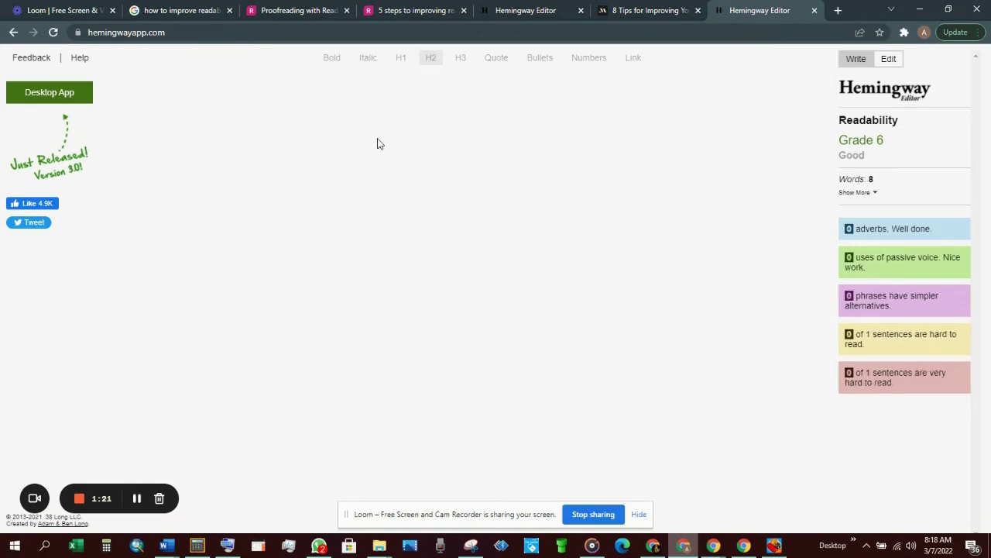
{"action": "right_click", "coordinate": [328, 110]}
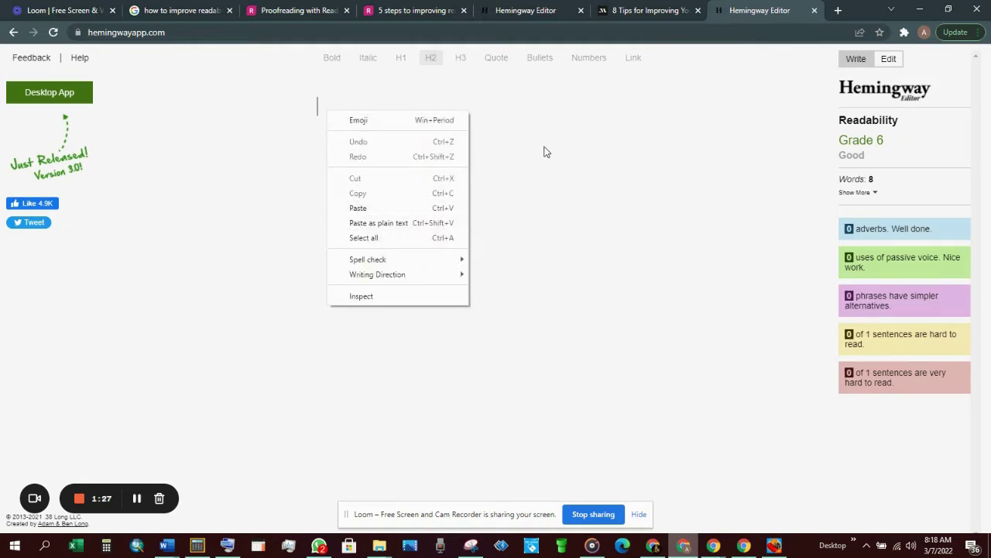
{"action": "left_click", "coordinate": [380, 210]}
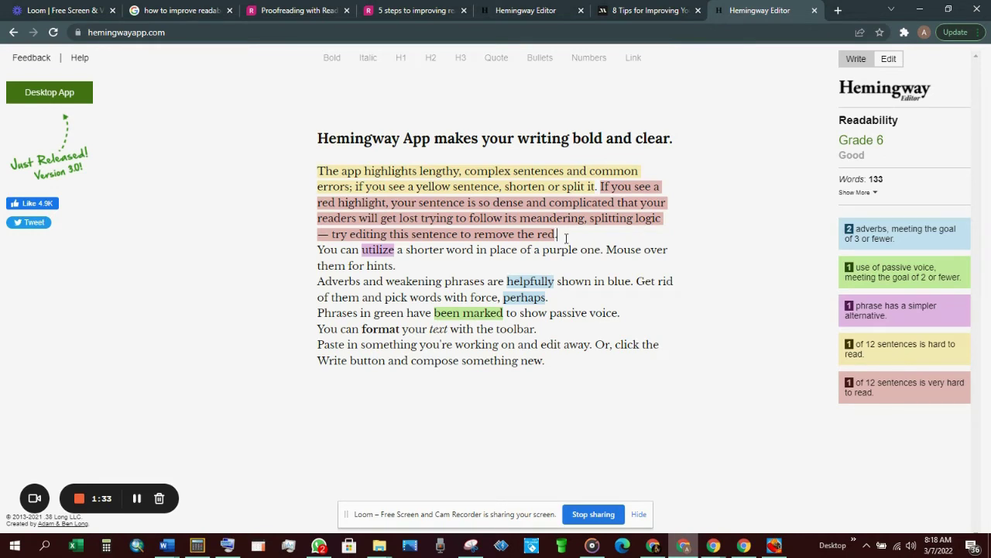
- Add blank lines between the paragraphs, including after 'perhaps.'
{"action": "key", "text": "Return"}
{"action": "left_click", "coordinate": [432, 280]}
{"action": "key", "text": "Return"}
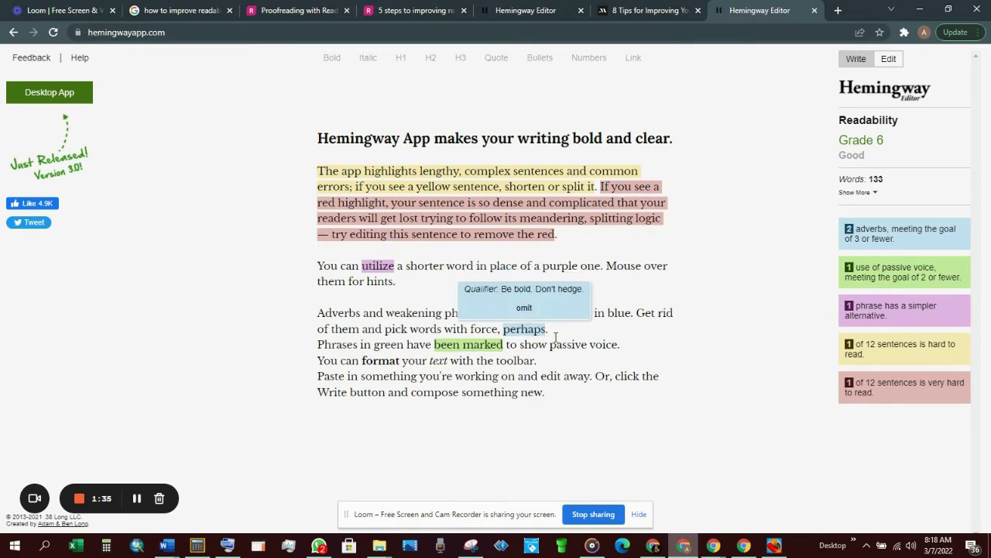
{"action": "left_click", "coordinate": [557, 336]}
{"action": "key", "text": "Return"}
- Add a blank line after 'toolbar.' and split the long sentence into 'errors. If you see…'
{"action": "left_click", "coordinate": [546, 377]}
{"action": "key", "text": "Return"}
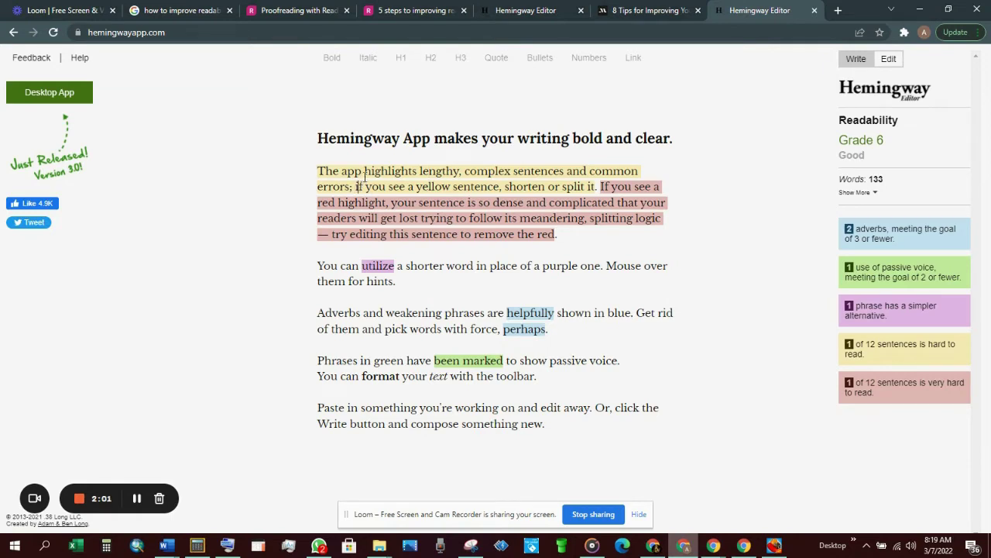
{"action": "key", "text": "BackSpace"}
{"action": "key", "text": "BackSpace"}
{"action": "key", "text": "BackSpace"}
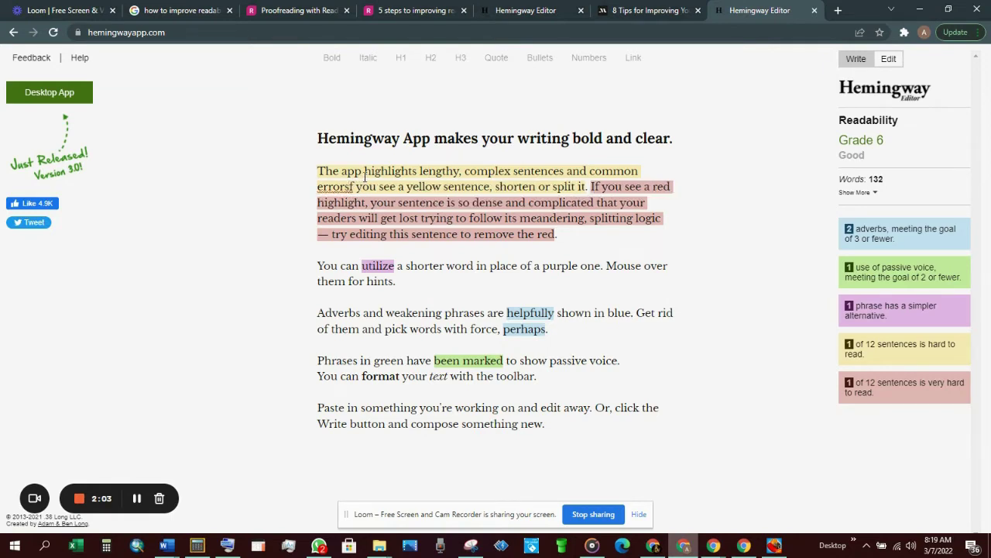
{"action": "type", "text": ". I"}
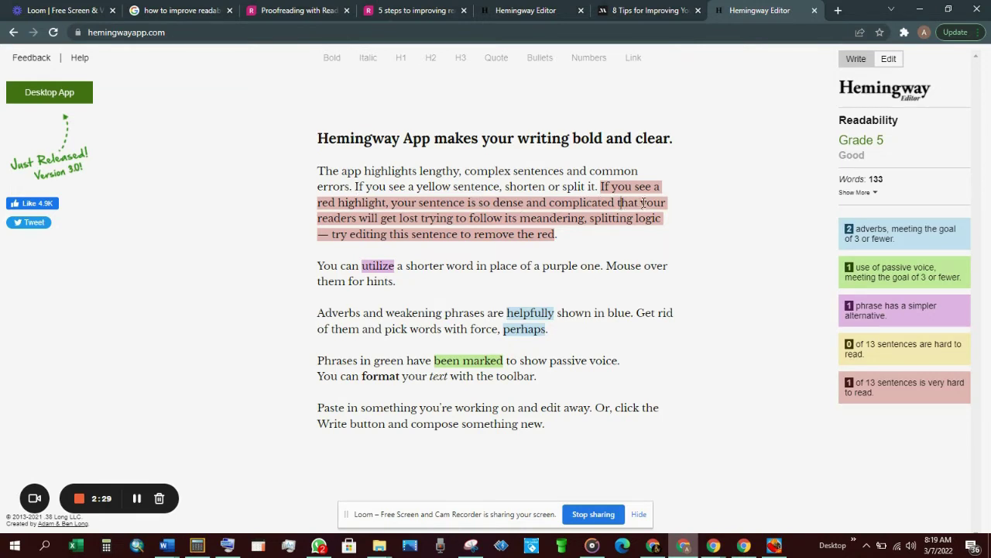
- Split the red sentence after 'complicated.' so the next sentence begins 'Your'
{"action": "left_click", "coordinate": [642, 202]}
{"action": "key", "text": "BackSpace"}
{"action": "key", "text": "BackSpace"}
{"action": "key", "text": "BackSpace"}
{"action": "key", "text": "BackSpace"}
{"action": "key", "text": "BackSpace"}
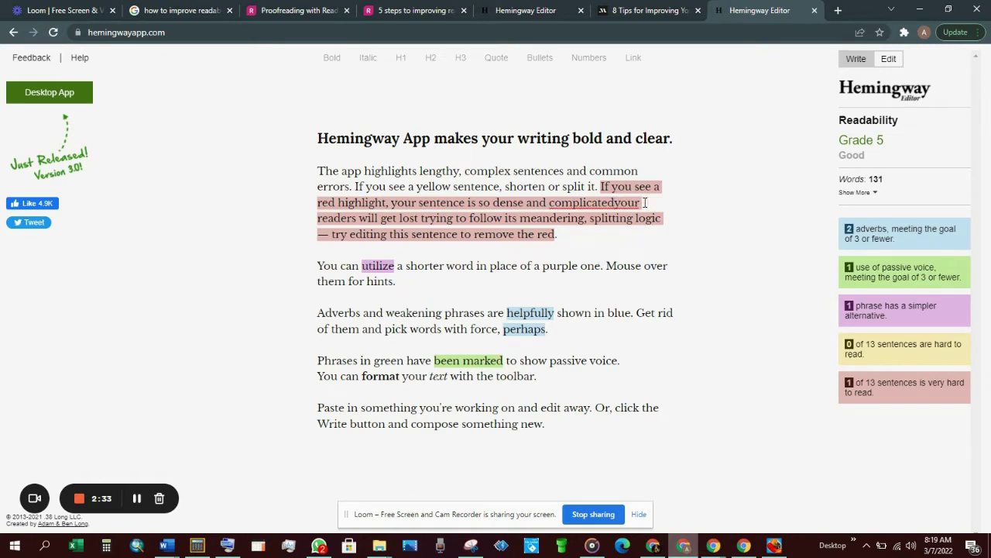
{"action": "type", "text": "."}
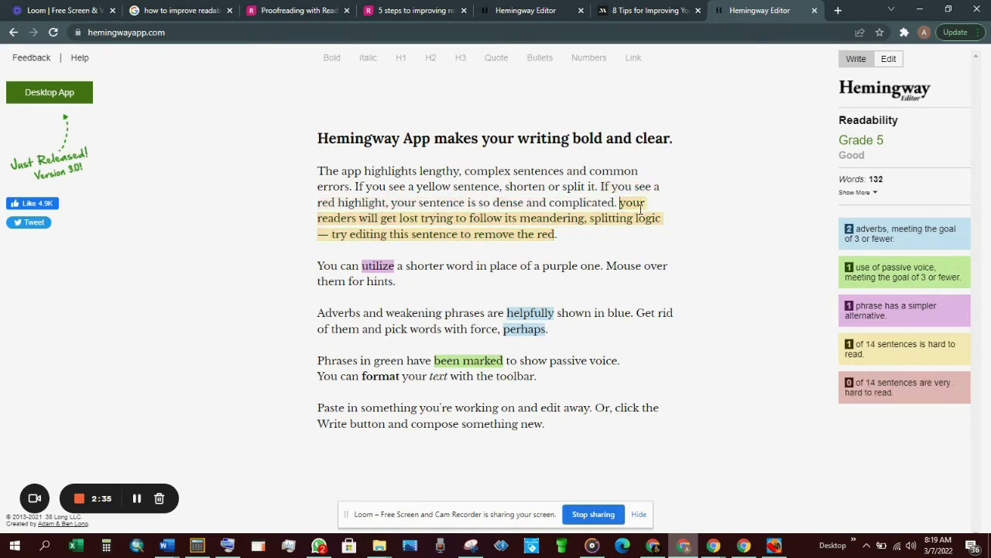
{"action": "left_click", "coordinate": [626, 203]}
{"action": "key", "text": "BackSpace"}
{"action": "type", "text": "Y"}
- Split it again at 'logic. Try editing' and start a paragraph at 'If you see a red highlight'
{"action": "key", "text": "BackSpace"}
{"action": "key", "text": "BackSpace"}
{"action": "key", "text": "BackSpace"}
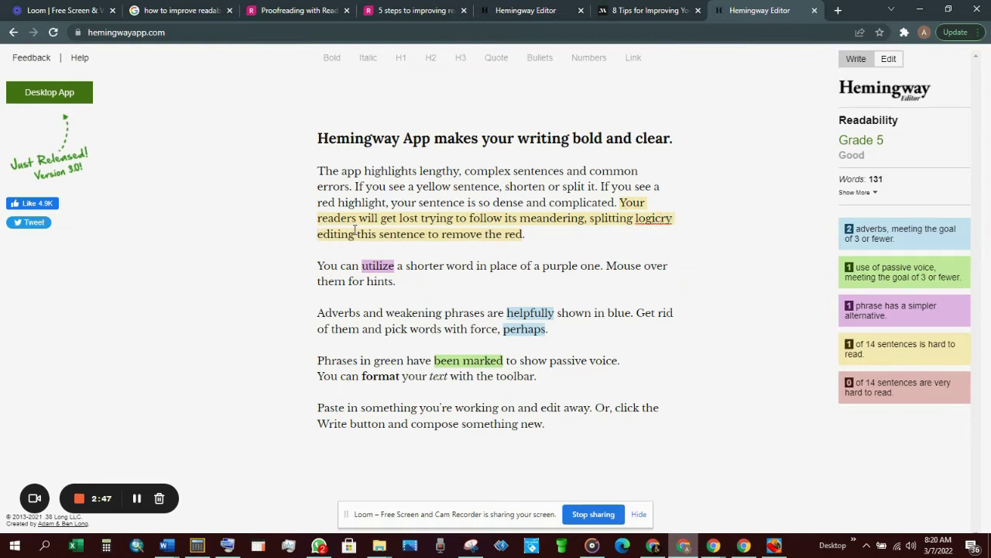
{"action": "type", "text": ". "}
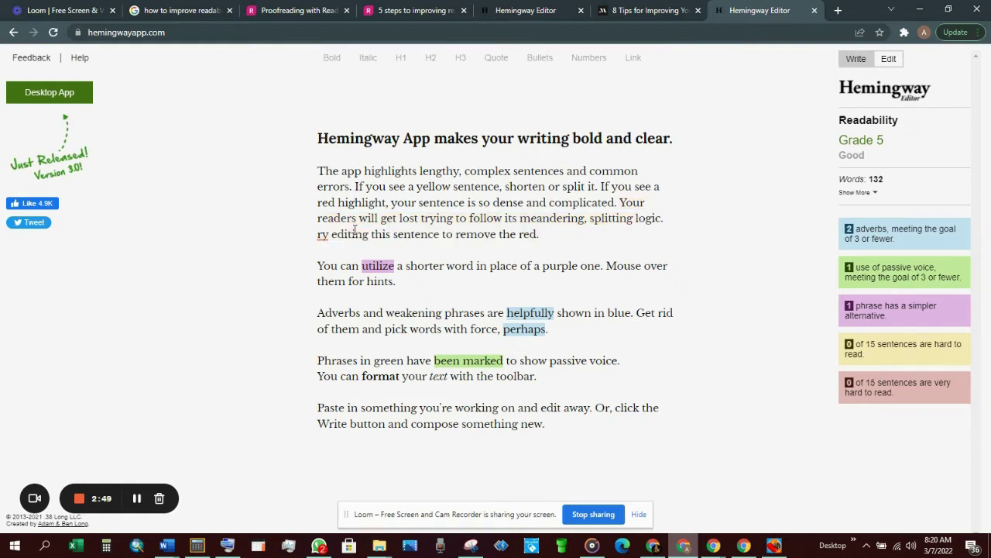
{"action": "type", "text": "T"}
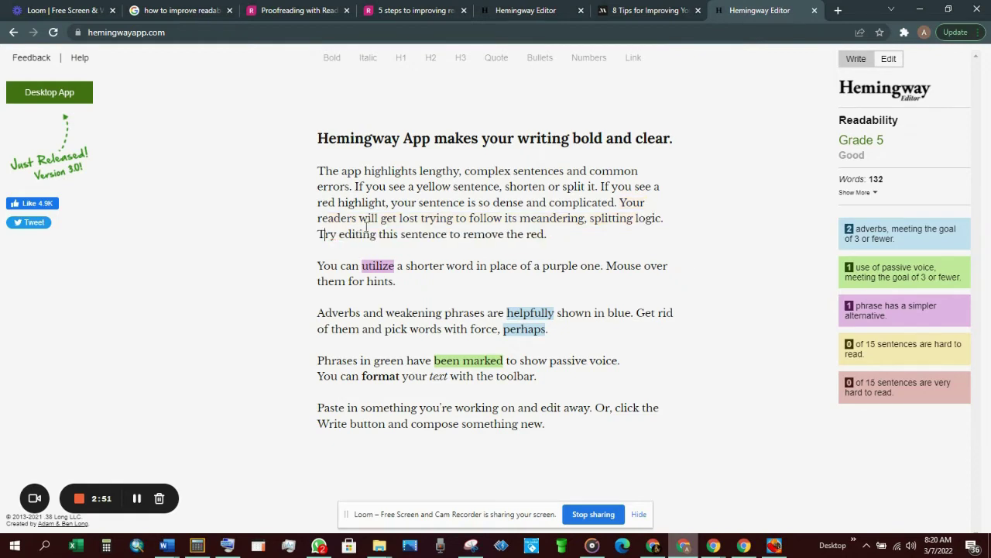
{"action": "left_click", "coordinate": [601, 187]}
{"action": "key", "text": "Return"}
{"action": "key", "text": "Return"}
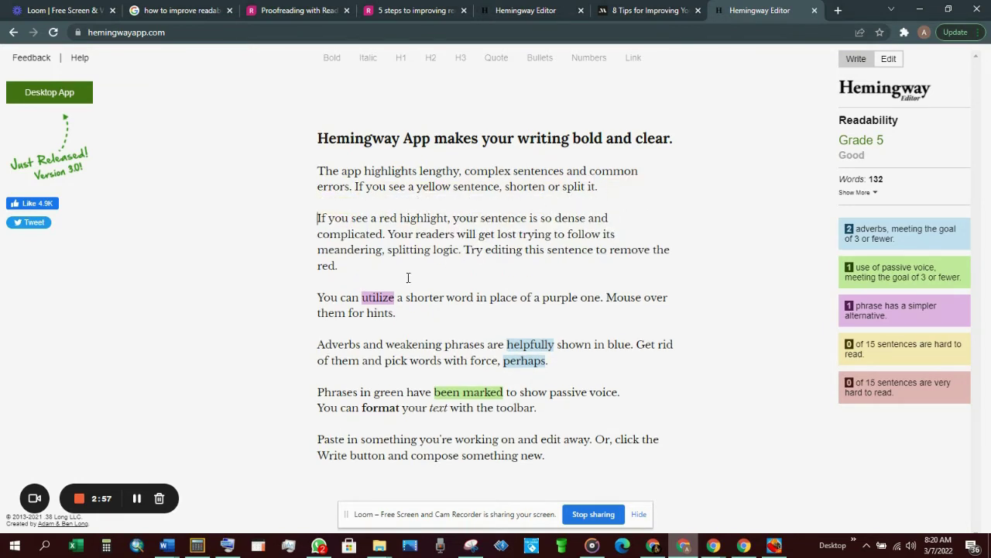
{"action": "mouse_move", "coordinate": [378, 297]}
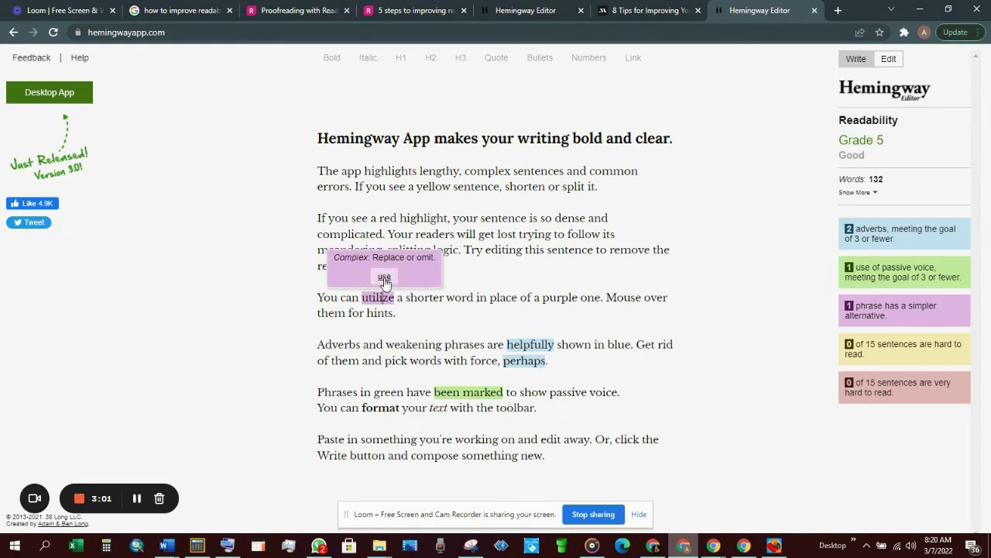
- Replace the purple 'utilize' with the suggested word 'use'
{"action": "left_click", "coordinate": [384, 277]}
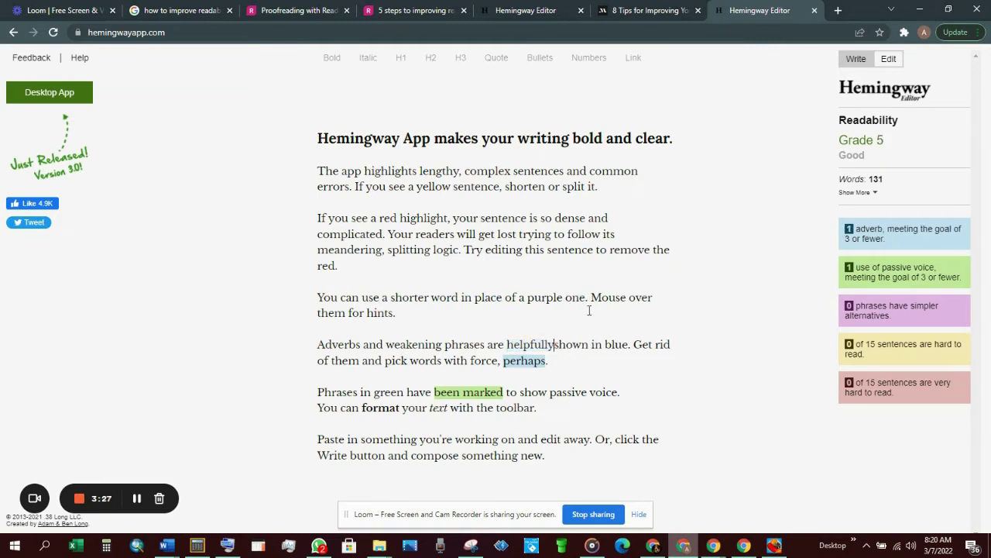
- Delete 'helpfully', change 'are shown' to 'appear', and remove ', perhaps' from the blue-phrases line
{"action": "key", "text": "BackSpace"}
{"action": "key", "text": "BackSpace"}
{"action": "key", "text": "BackSpace"}
{"action": "key", "text": "BackSpace"}
{"action": "key", "text": "BackSpace"}
{"action": "key", "text": "BackSpace"}
{"action": "key", "text": "BackSpace"}
{"action": "key", "text": "BackSpace"}
{"action": "key", "text": "BackSpace"}
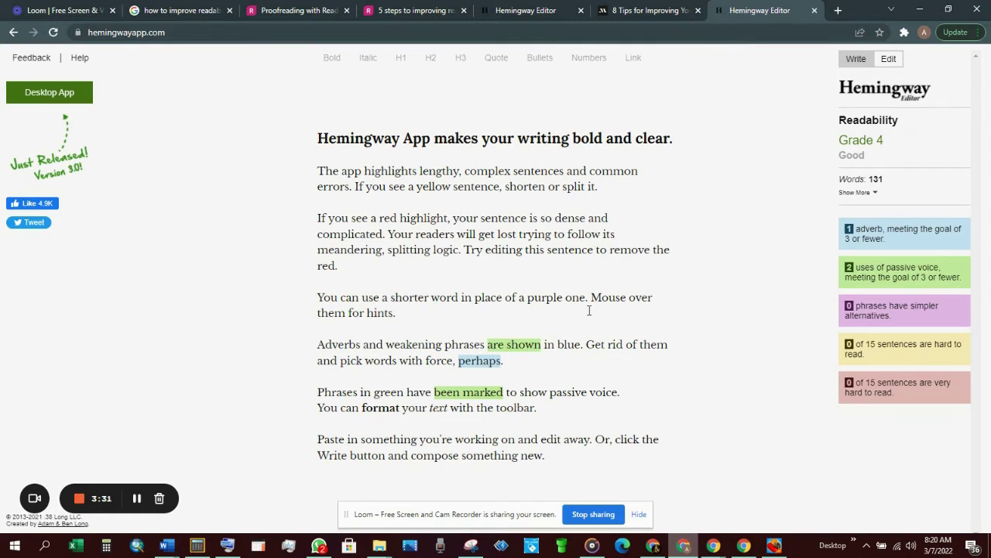
{"action": "left_click", "coordinate": [545, 347]}
{"action": "key", "text": "BackSpace"}
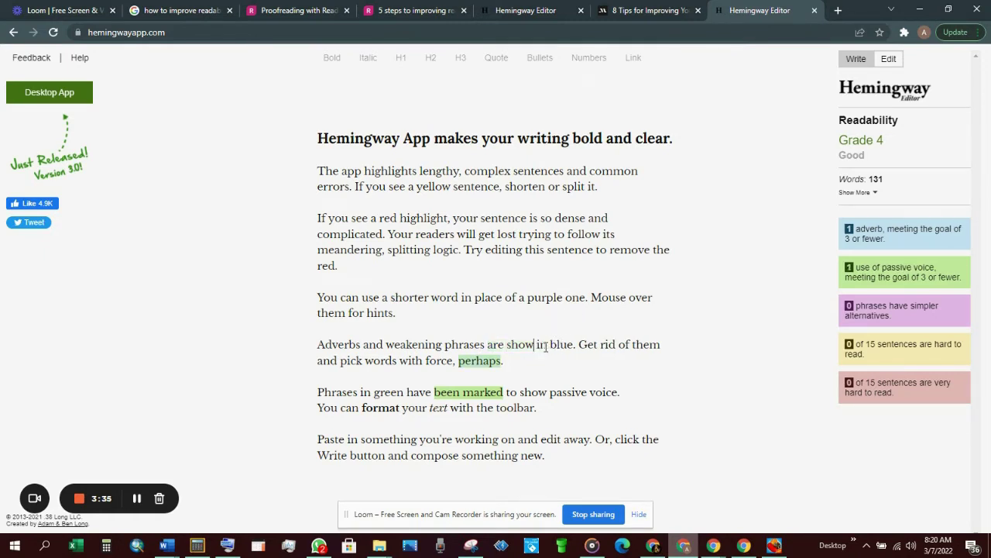
{"action": "key", "text": "BackSpace"}
{"action": "key", "text": "BackSpace"}
{"action": "key", "text": "BackSpace"}
{"action": "key", "text": "BackSpace"}
{"action": "key", "text": "BackSpace"}
{"action": "key", "text": "BackSpace"}
{"action": "key", "text": "BackSpace"}
{"action": "key", "text": "BackSpace"}
{"action": "key", "text": "BackSpace"}
{"action": "type", "text": "appear"}
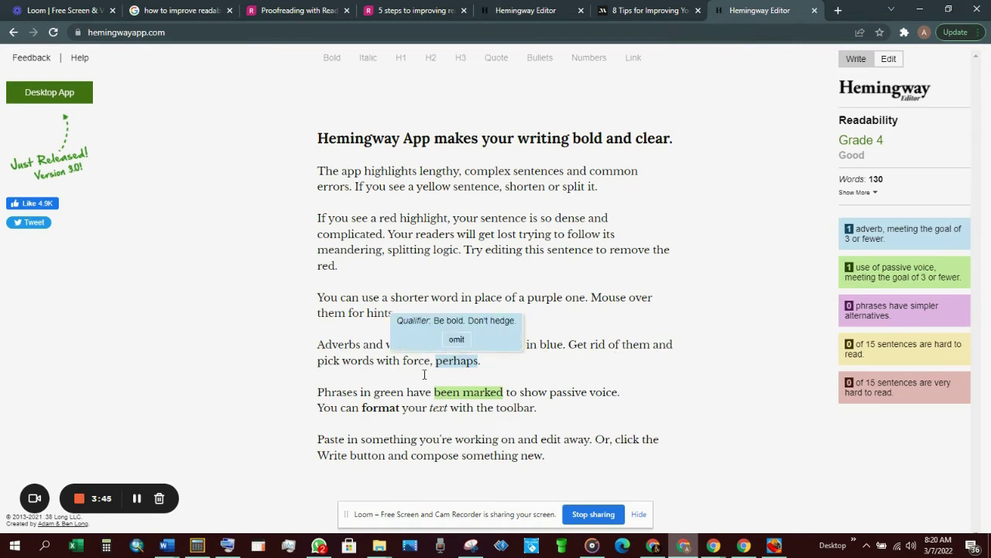
{"action": "mouse_move", "coordinate": [457, 360]}
{"action": "key", "text": "BackSpace"}
{"action": "key", "text": "BackSpace"}
{"action": "key", "text": "BackSpace"}
{"action": "key", "text": "BackSpace"}
{"action": "key", "text": "BackSpace"}
{"action": "key", "text": "BackSpace"}
{"action": "key", "text": "BackSpace"}
{"action": "key", "text": "BackSpace"}
{"action": "key", "text": "BackSpace"}
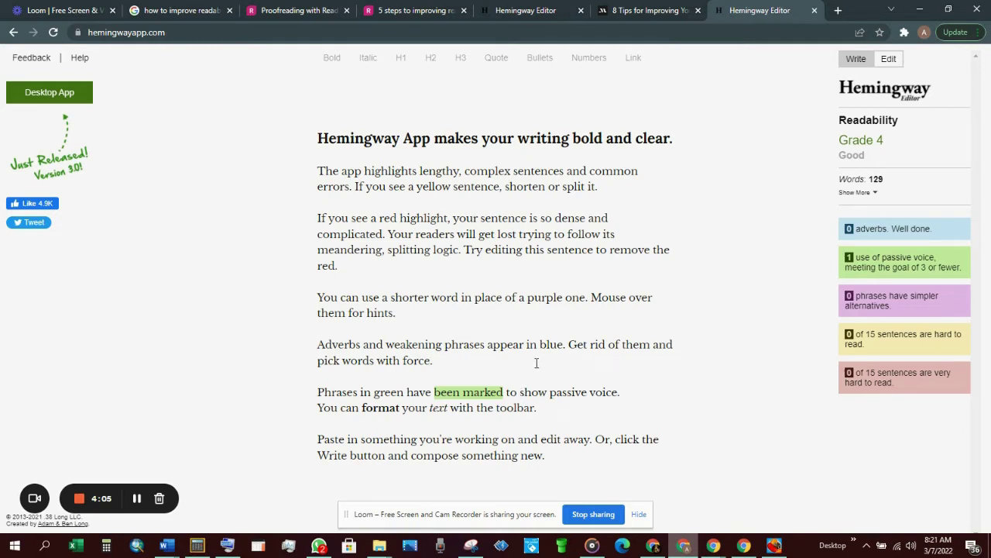
- Delete 'have been marked to' so the line reads 'Phrases in green show passive voice.'
{"action": "key", "text": "BackSpace"}
{"action": "key", "text": "BackSpace"}
{"action": "key", "text": "BackSpace"}
{"action": "key", "text": "BackSpace"}
{"action": "key", "text": "BackSpace"}
{"action": "key", "text": "BackSpace"}
{"action": "key", "text": "BackSpace"}
{"action": "key", "text": "BackSpace"}
{"action": "key", "text": "BackSpace"}
{"action": "key", "text": "BackSpace"}
{"action": "key", "text": "BackSpace"}
{"action": "key", "text": "BackSpace"}
{"action": "key", "text": "BackSpace"}
{"action": "key", "text": "BackSpace"}
{"action": "key", "text": "BackSpace"}
{"action": "key", "text": "BackSpace"}
{"action": "key", "text": "BackSpace"}
{"action": "key", "text": "BackSpace"}
{"action": "key", "text": "BackSpace"}
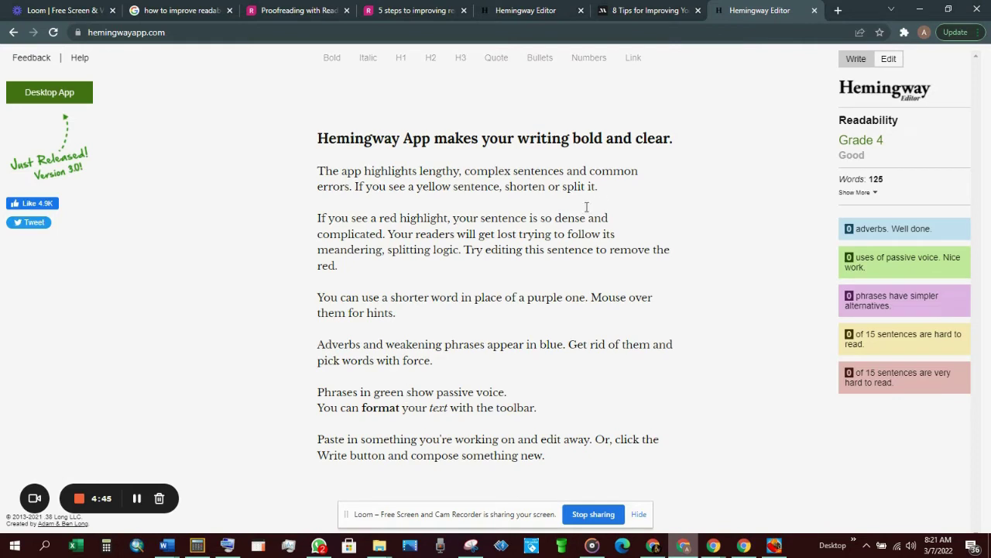
- Add a blank line after the green-phrases sentence and make that sentence bold
{"action": "left_click", "coordinate": [524, 393]}
{"action": "key", "text": "Return"}
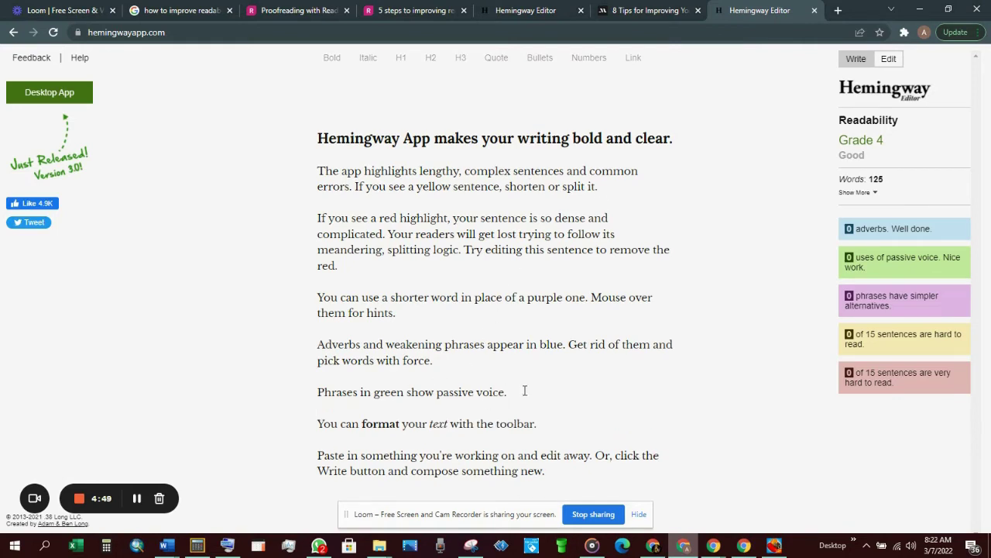
{"action": "left_click_drag", "start_coordinate": [524, 392], "coordinate": [307, 392]}
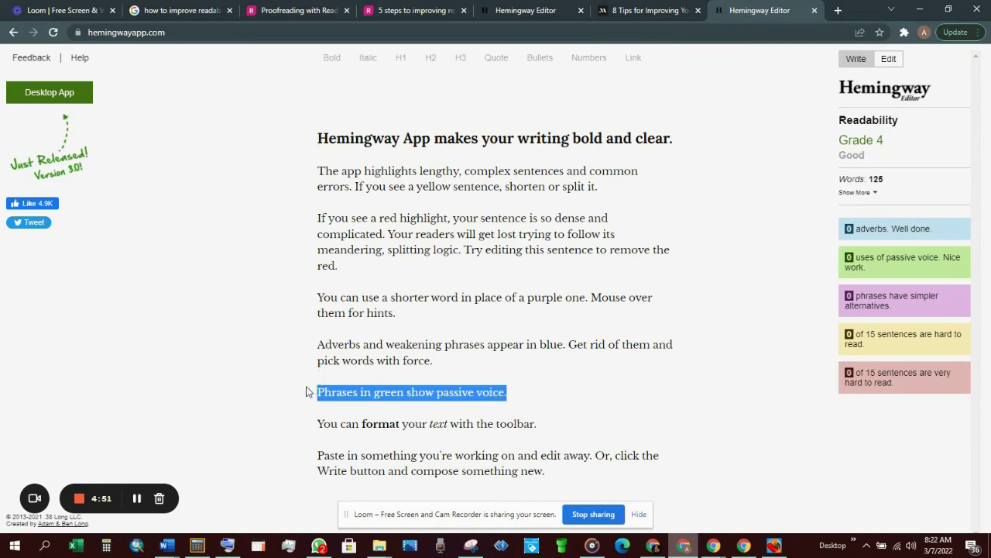
{"action": "left_click", "coordinate": [332, 59]}
{"action": "left_click", "coordinate": [424, 371]}
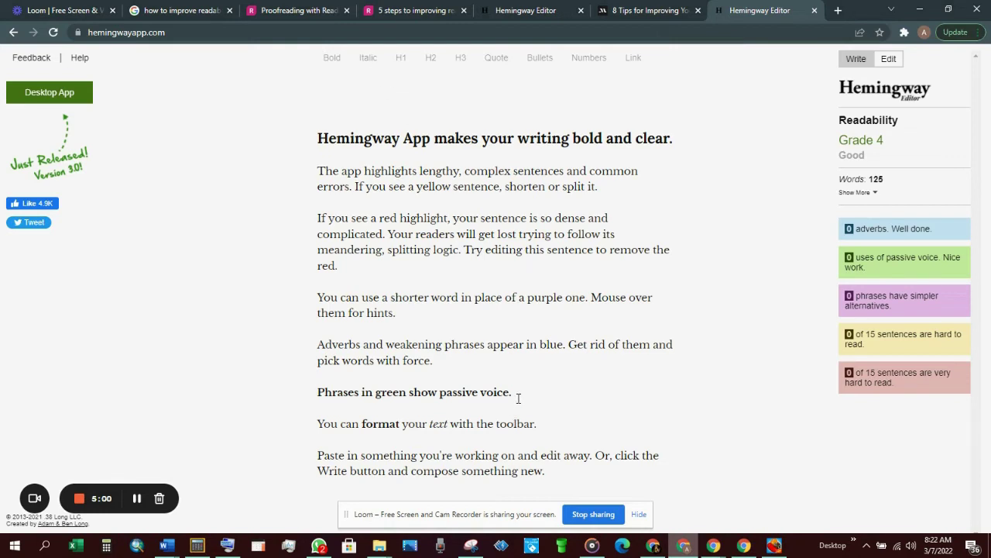
- Make 'Phrases in green show passive voice.' italic as well
{"action": "left_click_drag", "start_coordinate": [517, 395], "coordinate": [425, 378]}
{"action": "left_click_drag", "start_coordinate": [342, 378], "coordinate": [310, 388]}
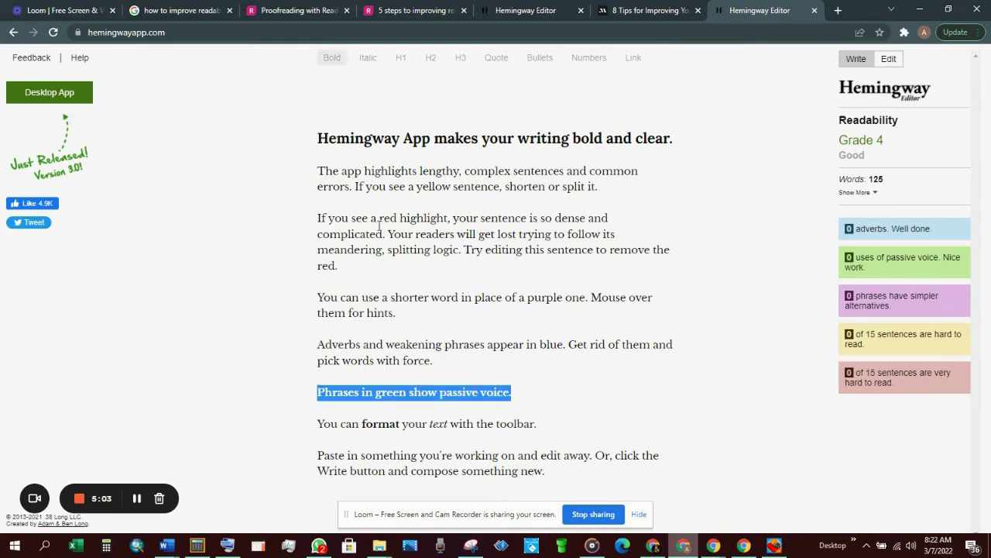
{"action": "left_click", "coordinate": [369, 62]}
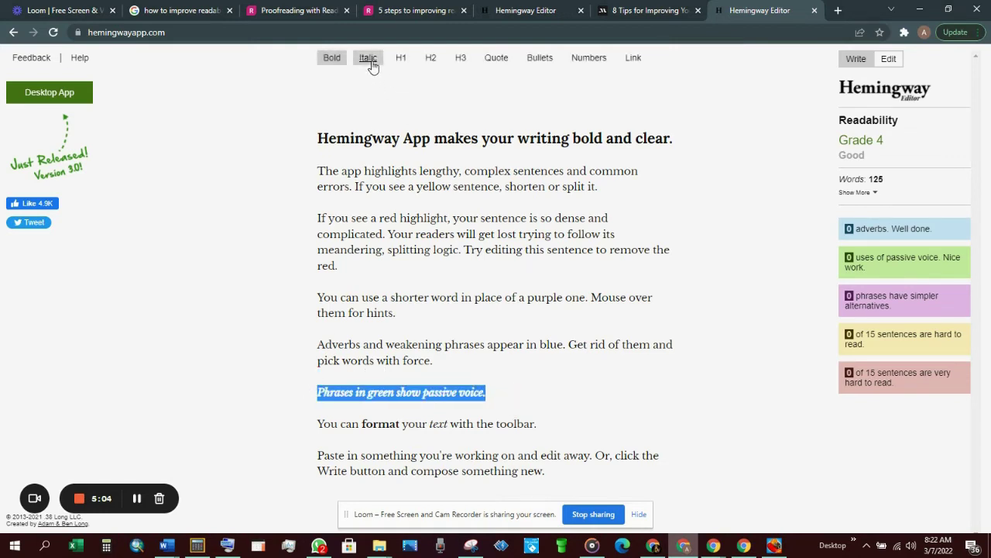
{"action": "left_click", "coordinate": [673, 141]}
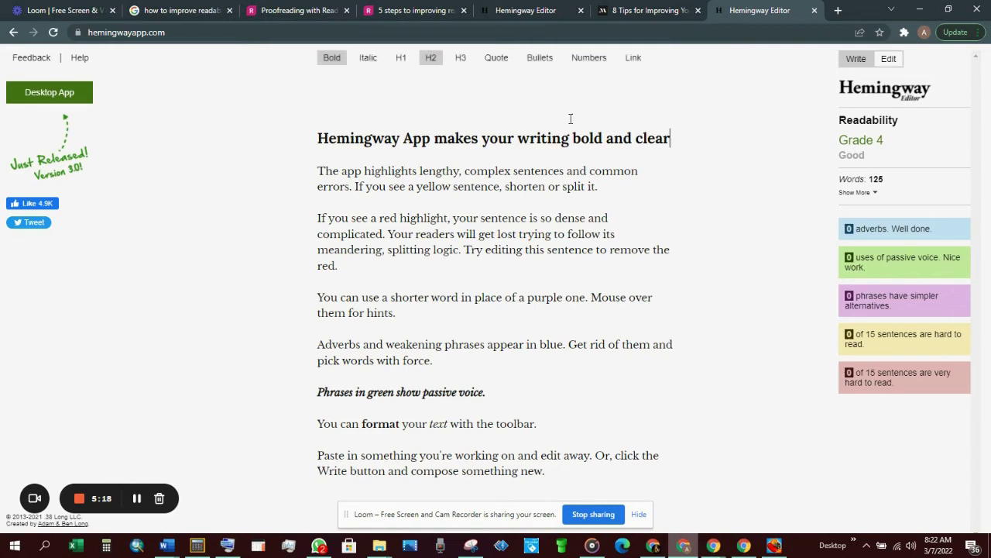
- Make the title an H1 heading, then revert a trial H2 on the passive-voice line
{"action": "left_click", "coordinate": [402, 62]}
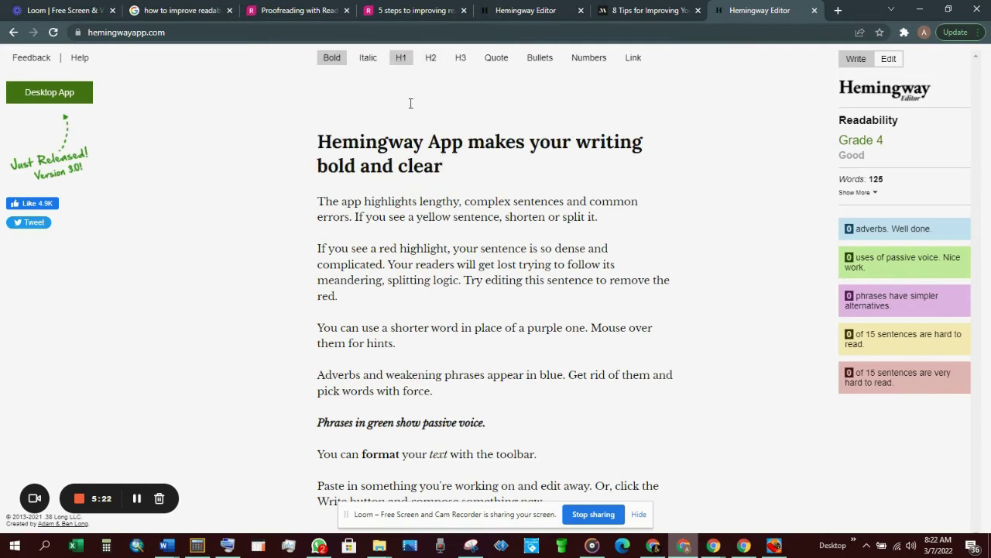
{"action": "left_click", "coordinate": [428, 152]}
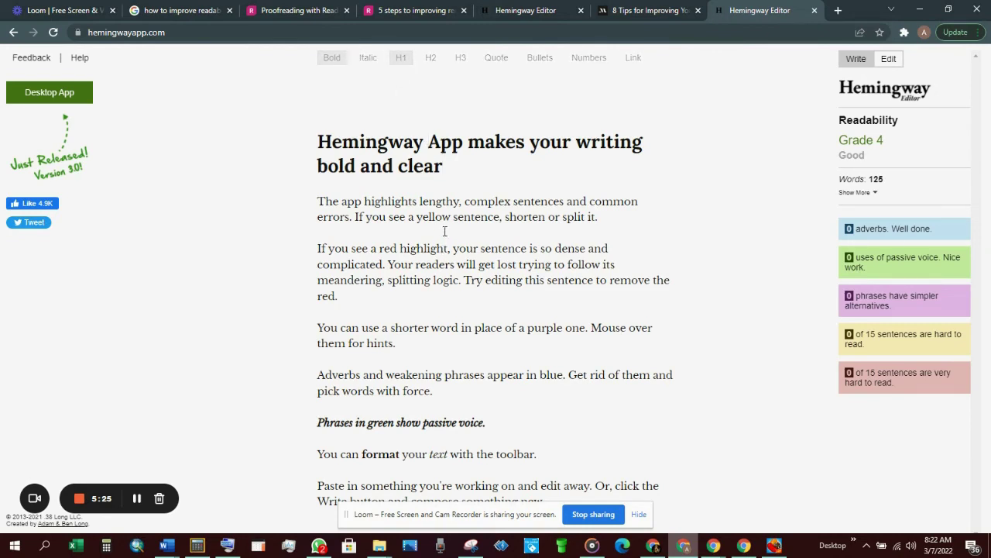
{"action": "left_click", "coordinate": [446, 422]}
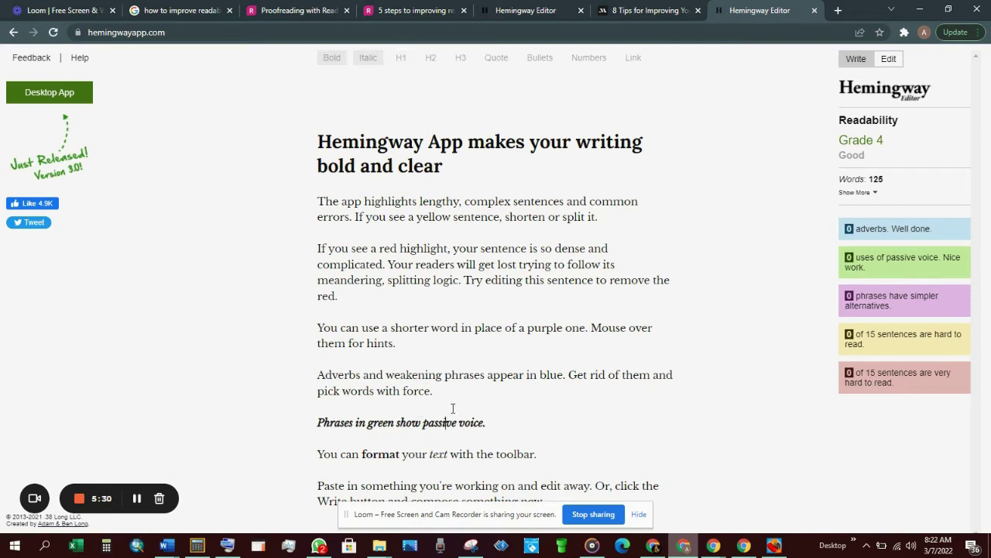
{"action": "left_click", "coordinate": [432, 61]}
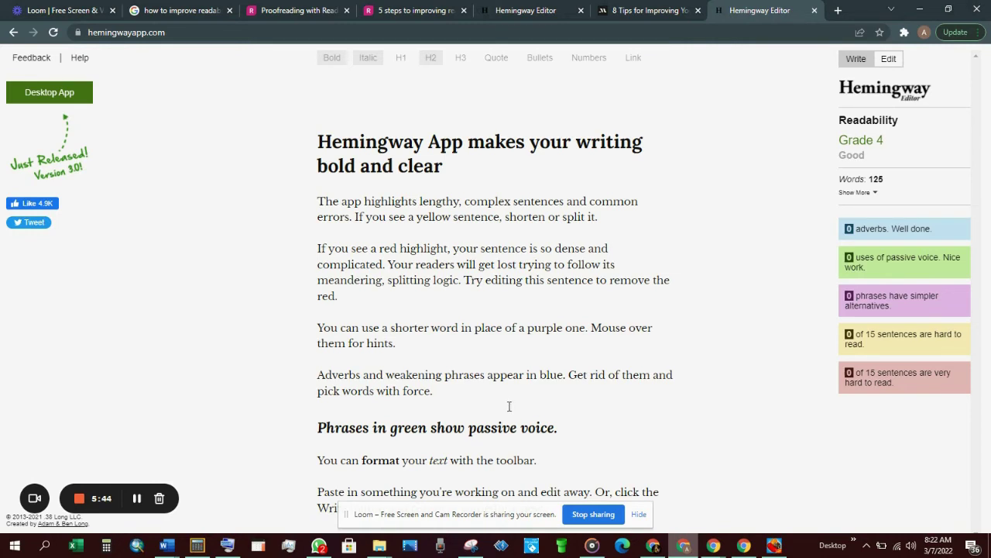
{"action": "left_click", "coordinate": [557, 428]}
{"action": "key", "text": "shift+Home"}
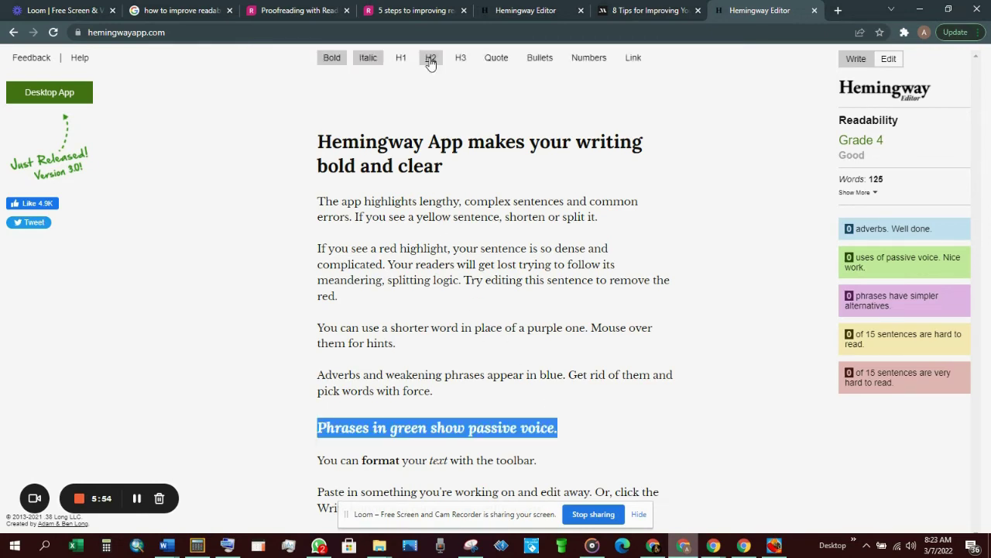
{"action": "left_click", "coordinate": [430, 59]}
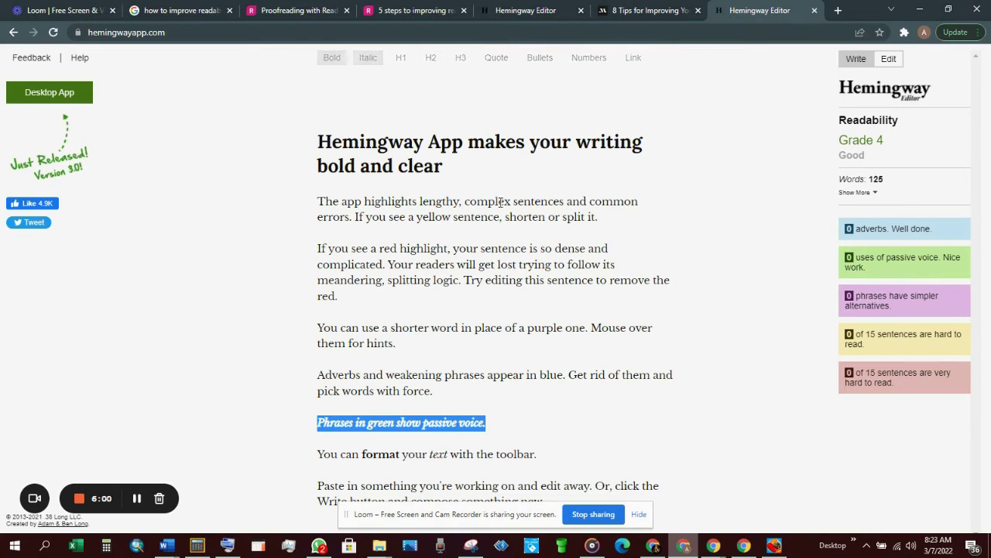
- Turn the 'You can use a shorter word' sentence into a block quote
{"action": "left_click", "coordinate": [511, 271]}
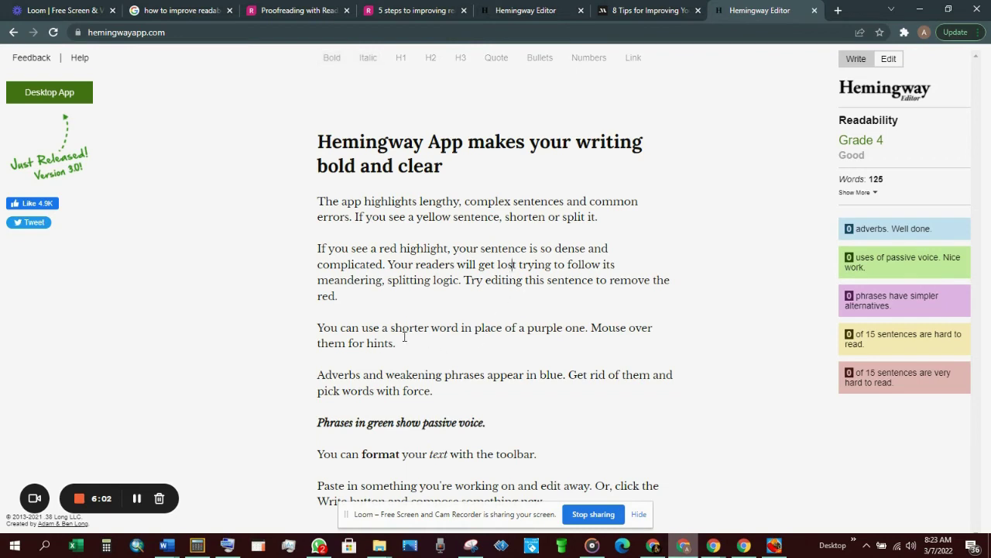
{"action": "left_click_drag", "start_coordinate": [401, 343], "coordinate": [318, 328]}
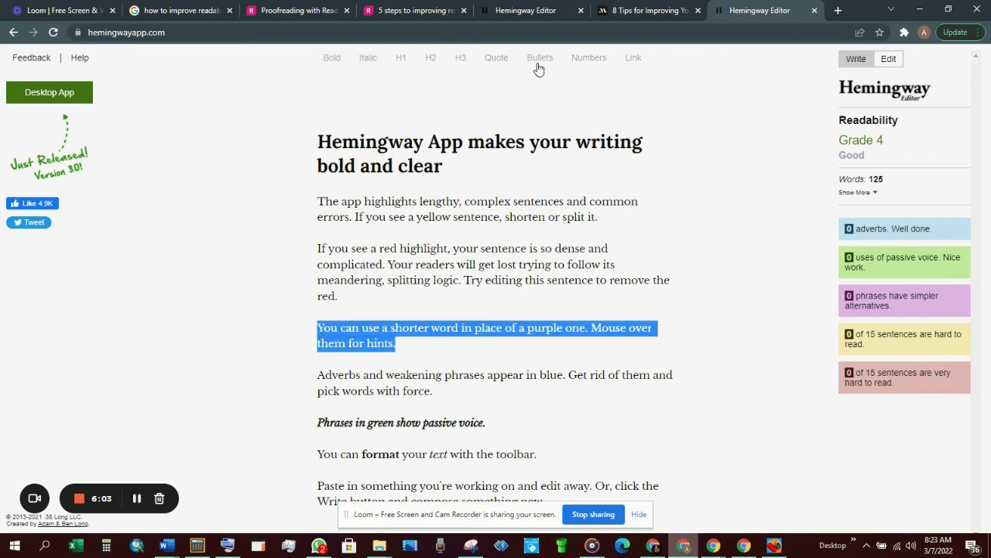
{"action": "left_click", "coordinate": [495, 62]}
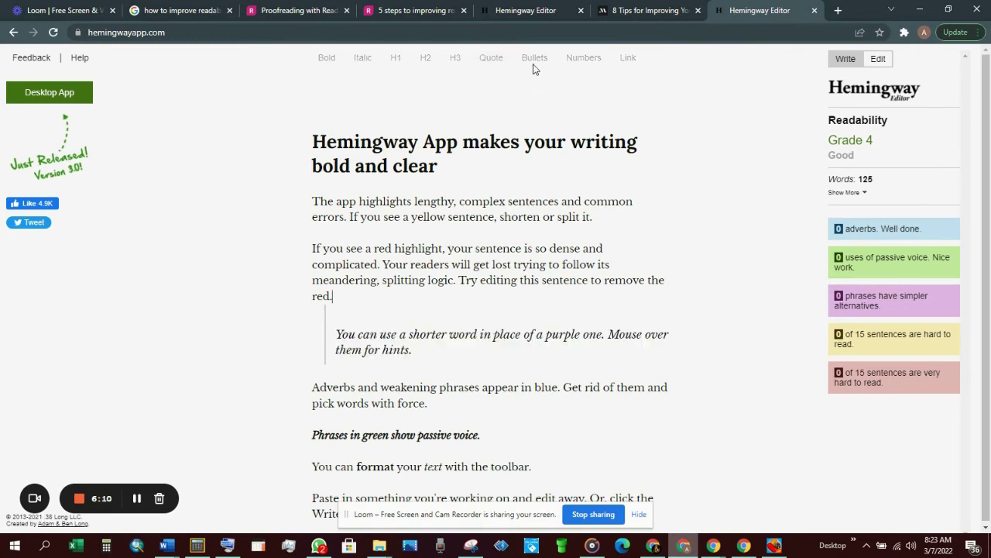
{"action": "scroll", "coordinate": [534, 225], "scroll_direction": "down", "scroll_amount": 1}
{"action": "left_click_drag", "start_coordinate": [534, 464], "coordinate": [306, 467]}
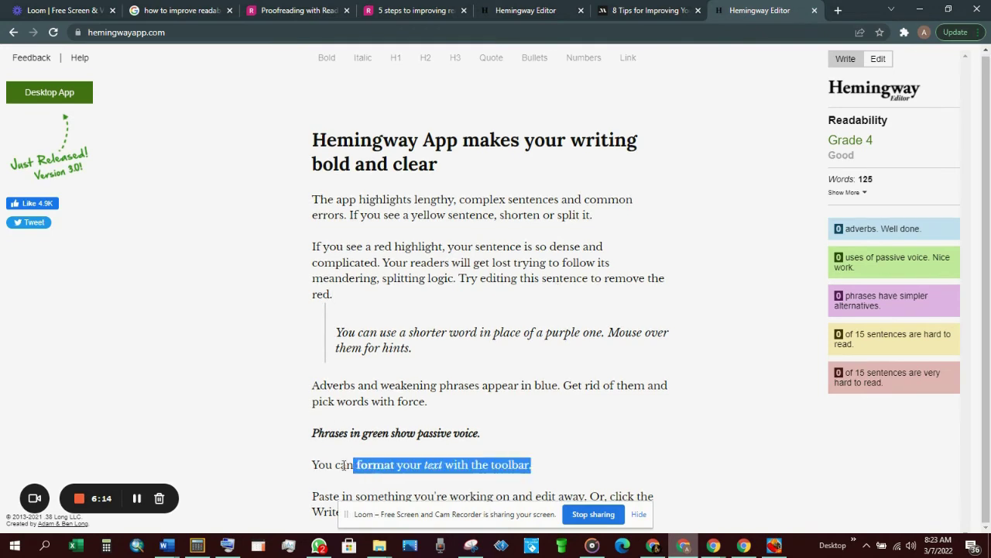
- Turn the line about formatting text into numbered list item 1
{"action": "left_click", "coordinate": [534, 58]}
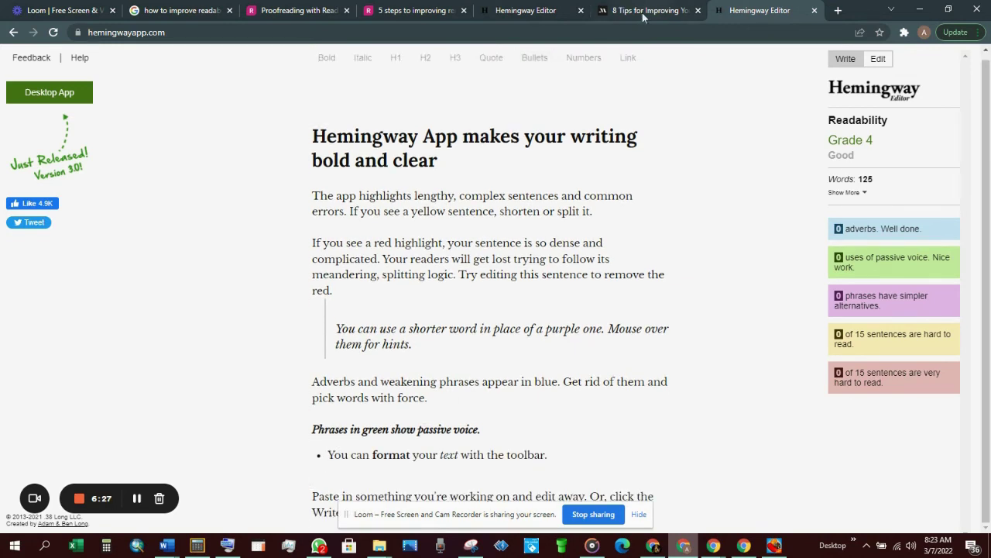
{"action": "left_click", "coordinate": [330, 455]}
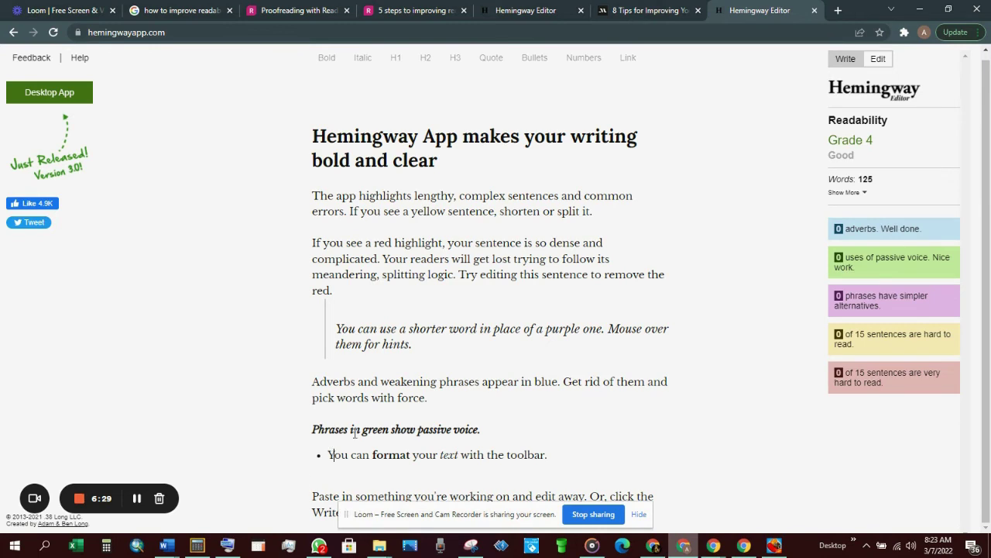
{"action": "left_click", "coordinate": [585, 58]}
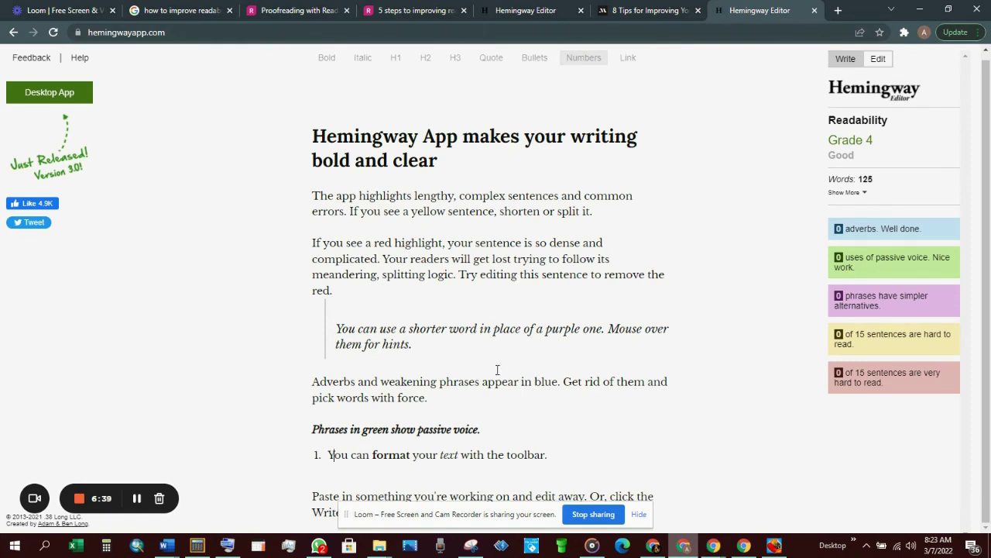
- Select 'compose something new', then bring up copy options for the MasterClass article's web address
{"action": "double_click", "coordinate": [424, 398]}
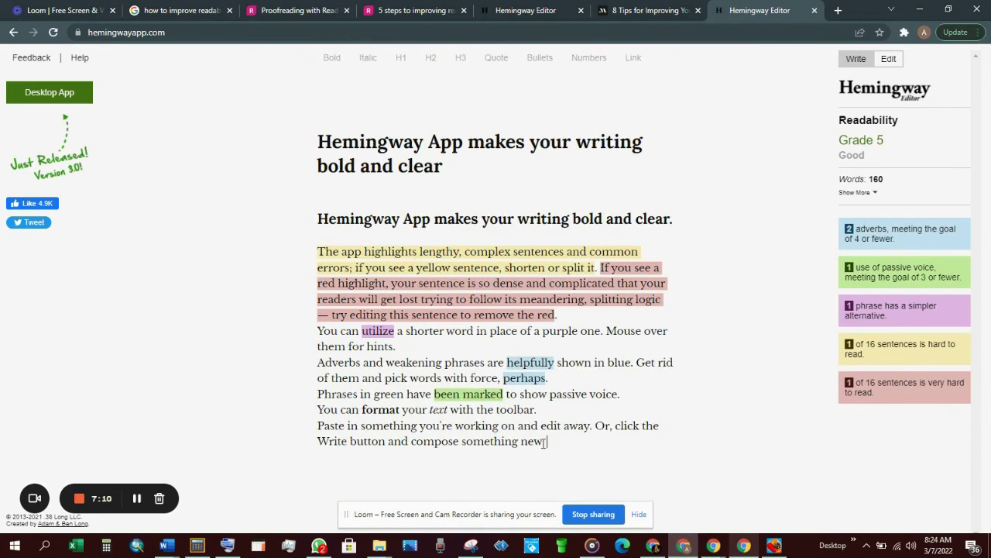
{"action": "left_click_drag", "start_coordinate": [547, 440], "coordinate": [413, 448]}
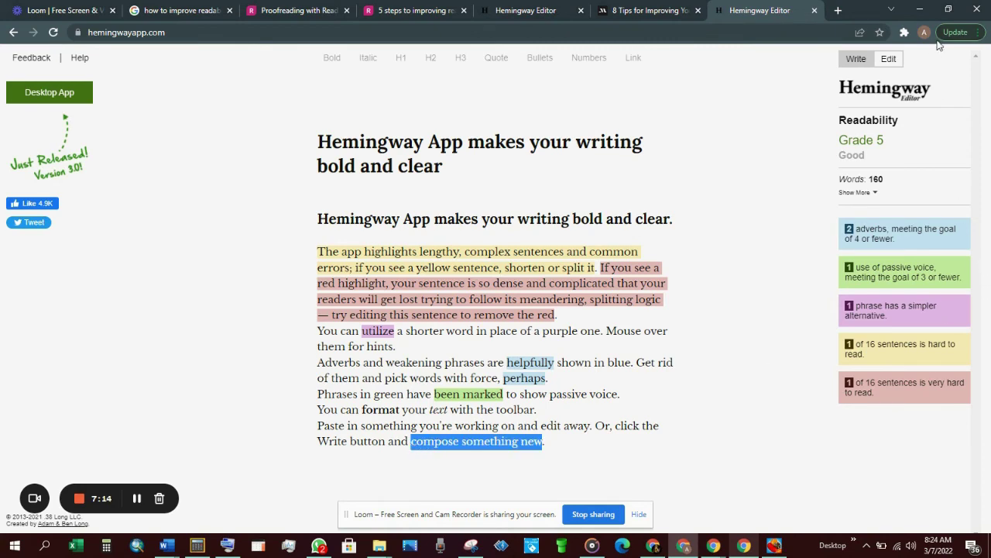
{"action": "left_click", "coordinate": [619, 11]}
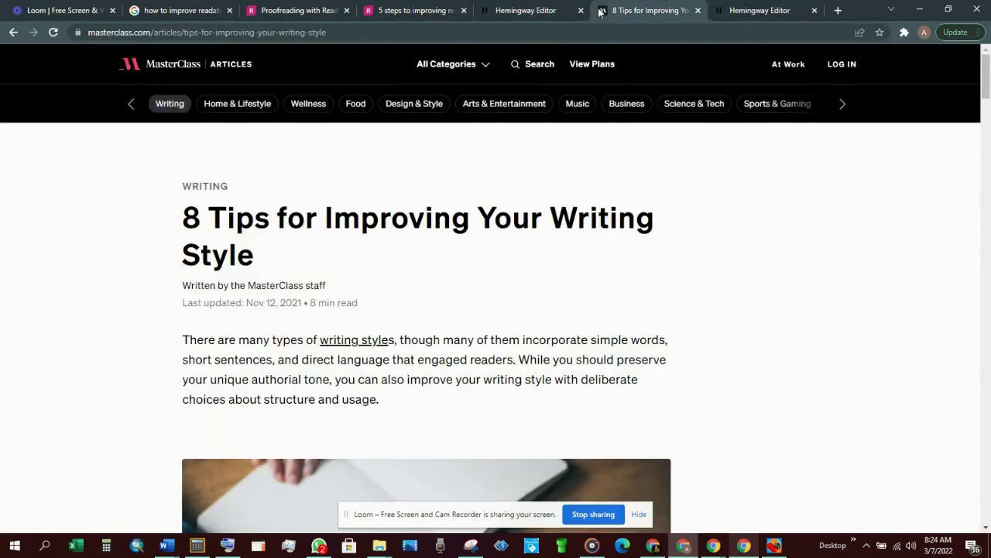
{"action": "left_click", "coordinate": [346, 32]}
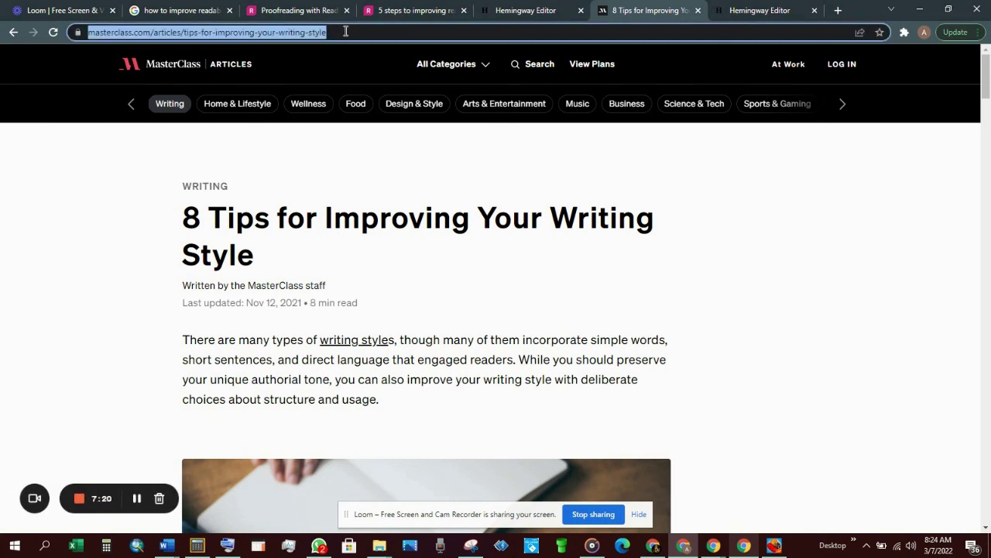
{"action": "right_click", "coordinate": [345, 31]}
- Copy the MasterClass article address and paste it as the link for 'compose something new'
{"action": "left_click", "coordinate": [388, 98]}
{"action": "left_click", "coordinate": [526, 10]}
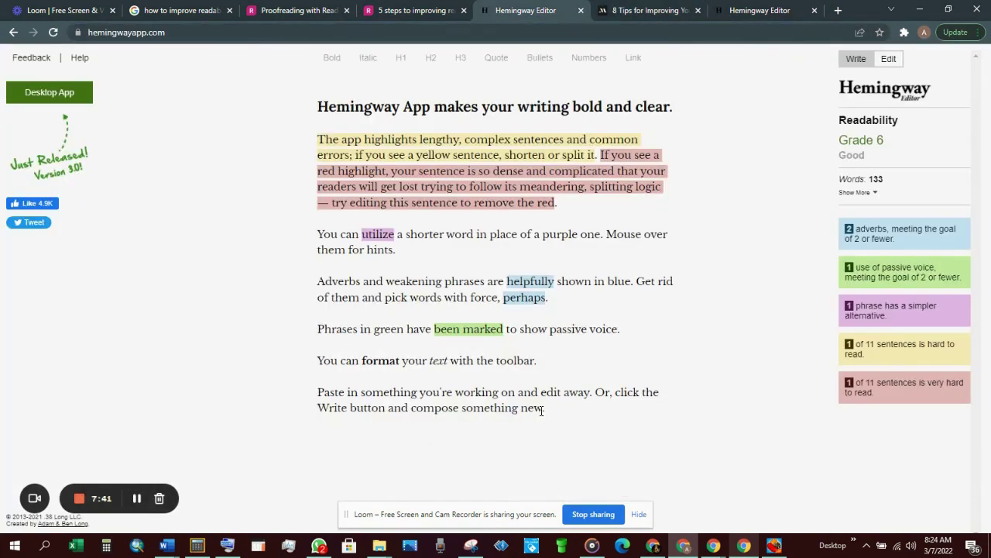
{"action": "left_click_drag", "start_coordinate": [544, 408], "coordinate": [411, 407]}
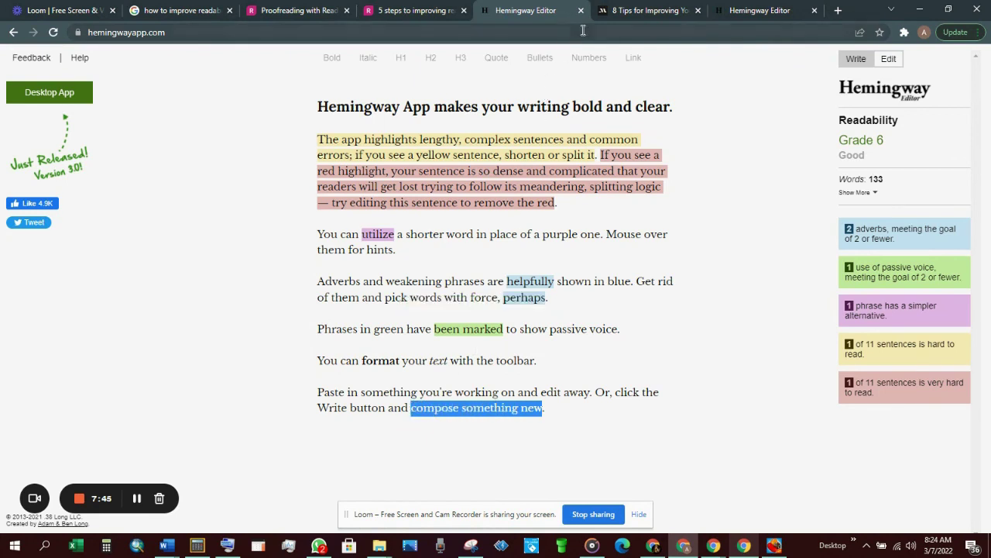
{"action": "left_click", "coordinate": [632, 58]}
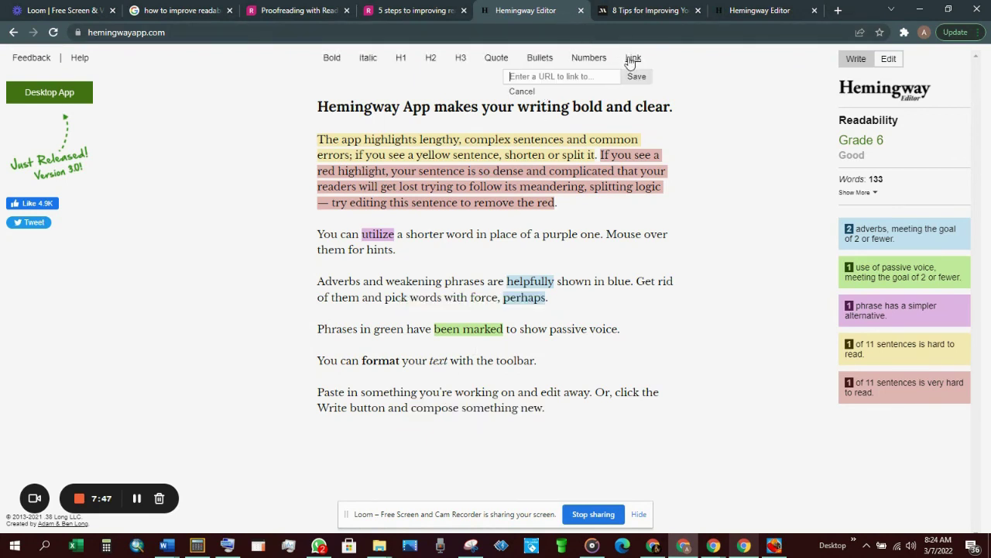
{"action": "right_click", "coordinate": [539, 77]}
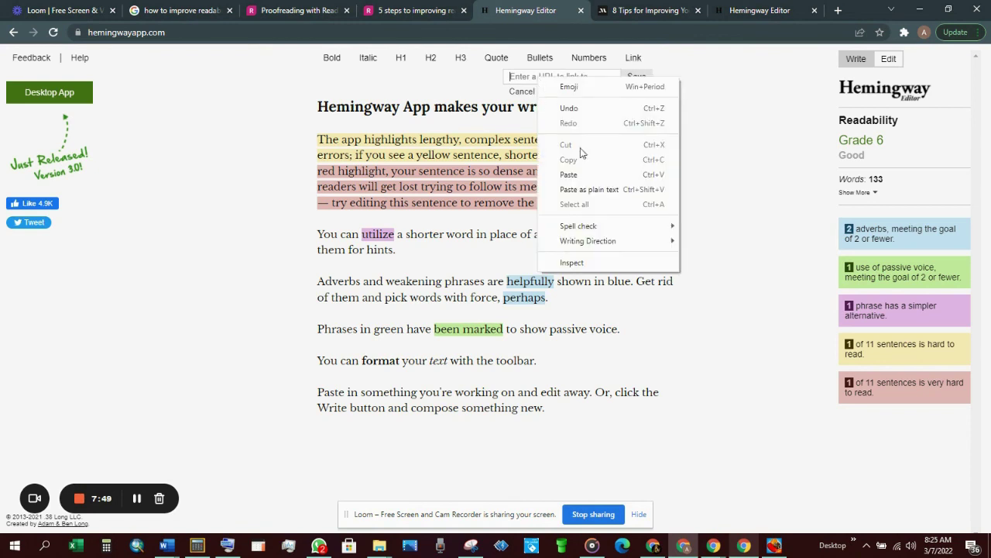
{"action": "left_click", "coordinate": [571, 172]}
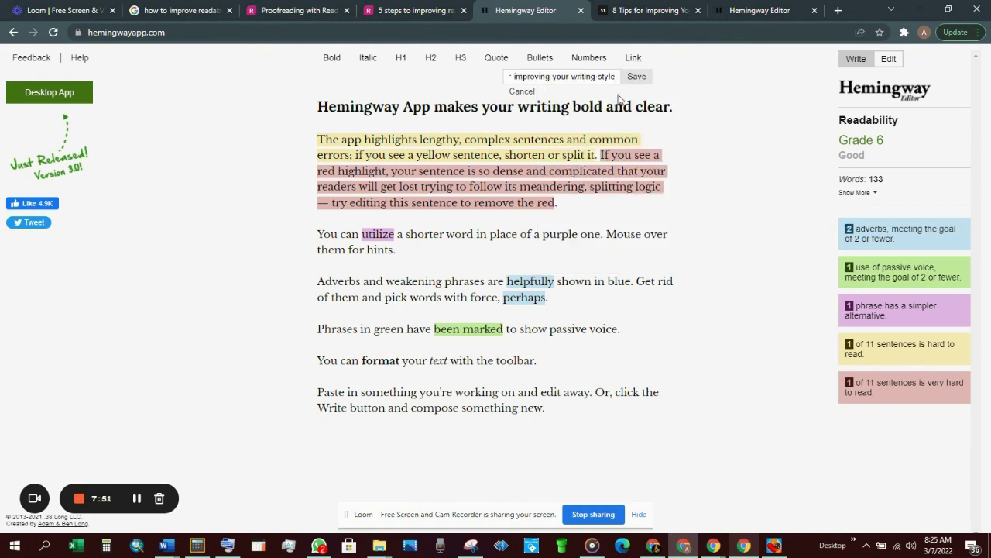